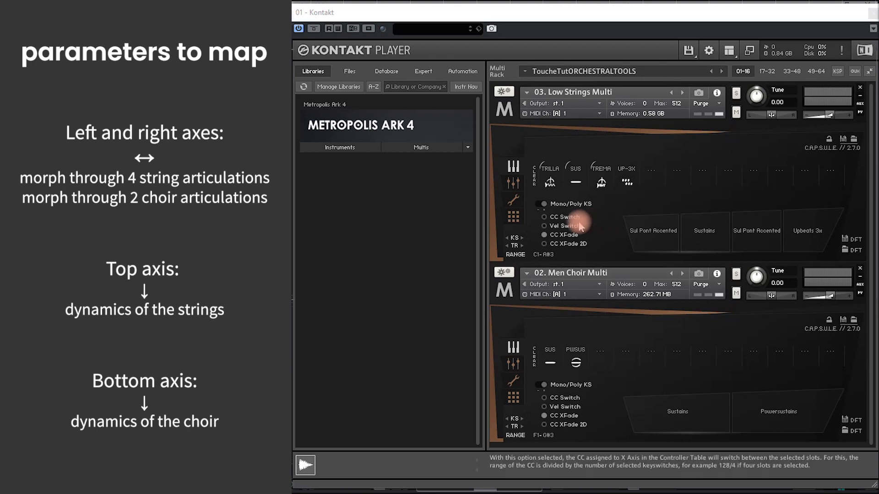
# Show Kontakt's MIDI Automation list, where CC 0 through CC 19 are unassigned.
pyautogui.click(472, 73)
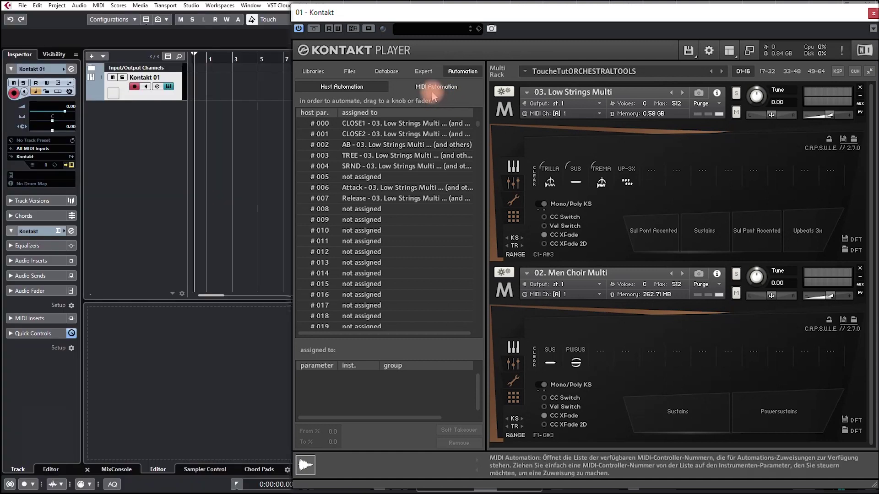
pyautogui.click(432, 93)
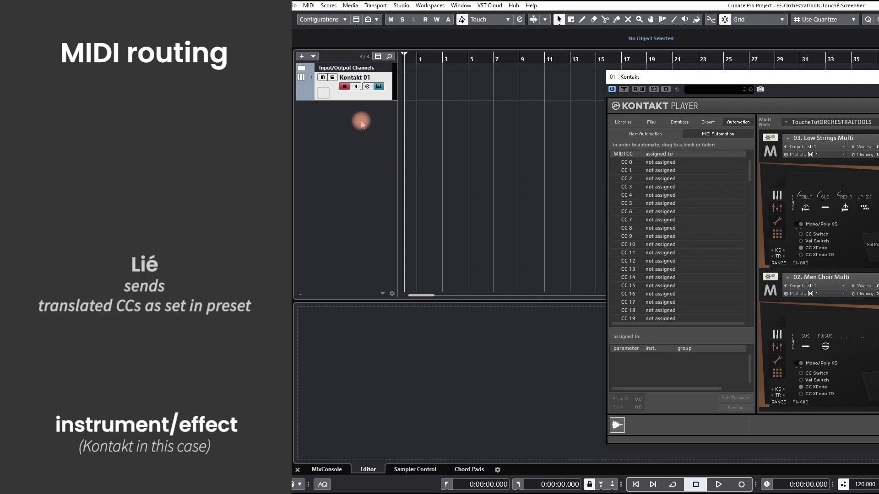
# Add a Lie 01 instrument track hosting Lié and start a new hardware preset.
pyautogui.rightClick(361, 121)
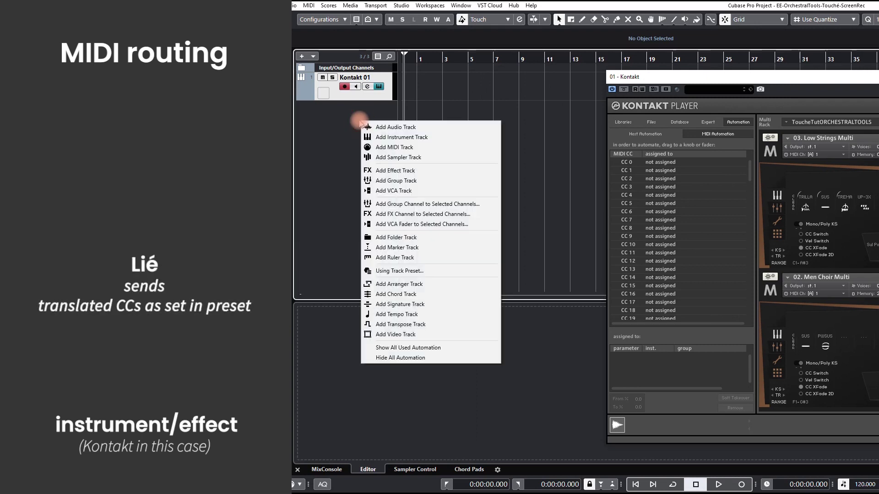
pyautogui.click(386, 138)
pyautogui.click(674, 302)
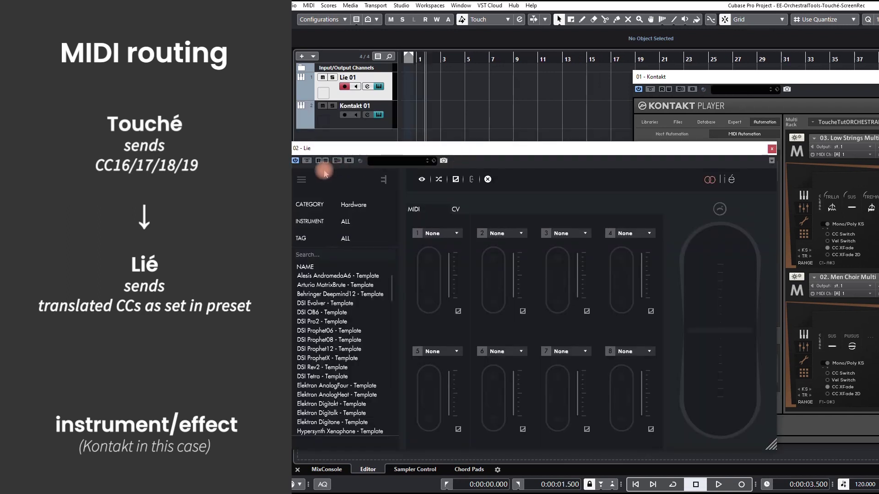
pyautogui.click(302, 180)
pyautogui.click(313, 213)
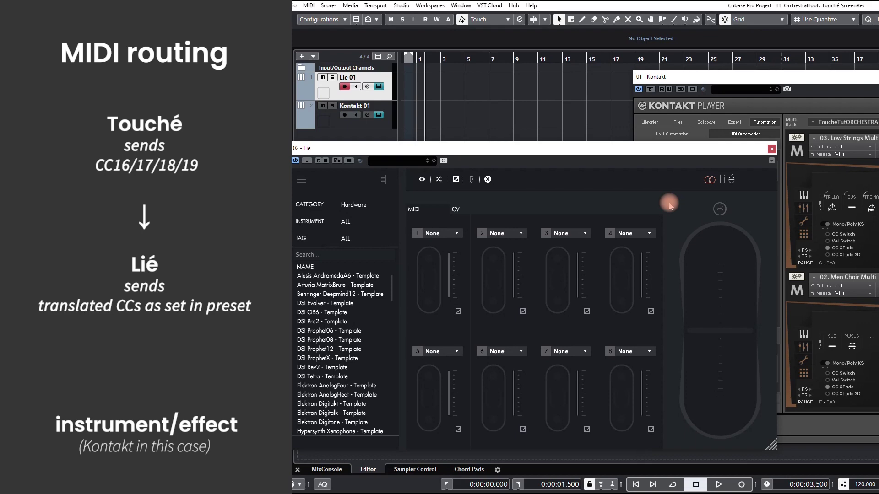
# Set Kontakt 01's MIDI input to 02. Lie - MIDI Out and record-arm Lie 01.
pyautogui.click(386, 124)
pyautogui.click(326, 151)
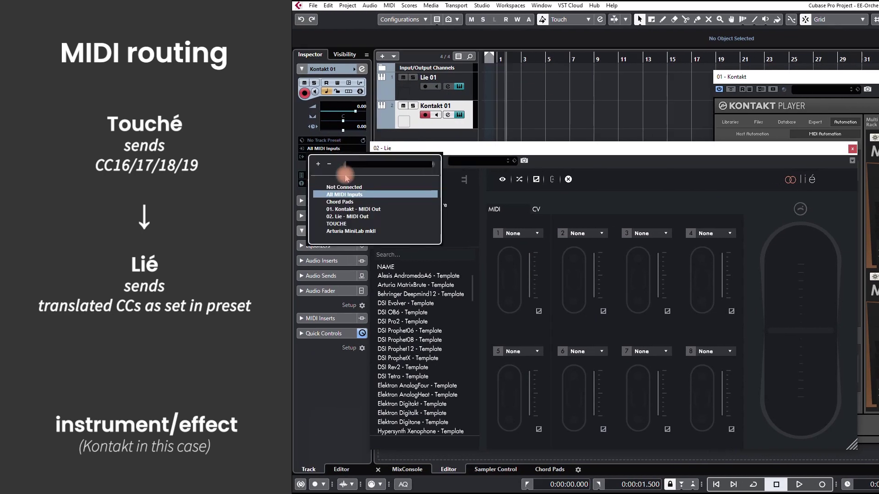
pyautogui.click(354, 217)
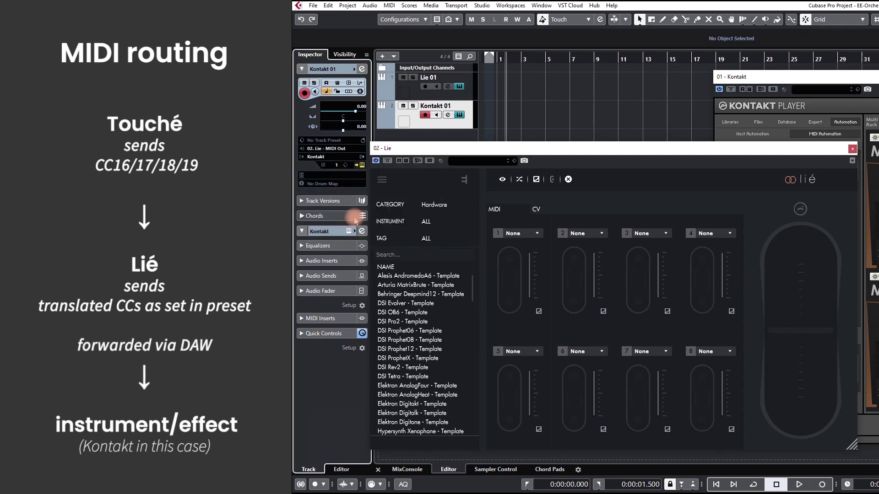
pyautogui.click(425, 87)
pyautogui.click(483, 144)
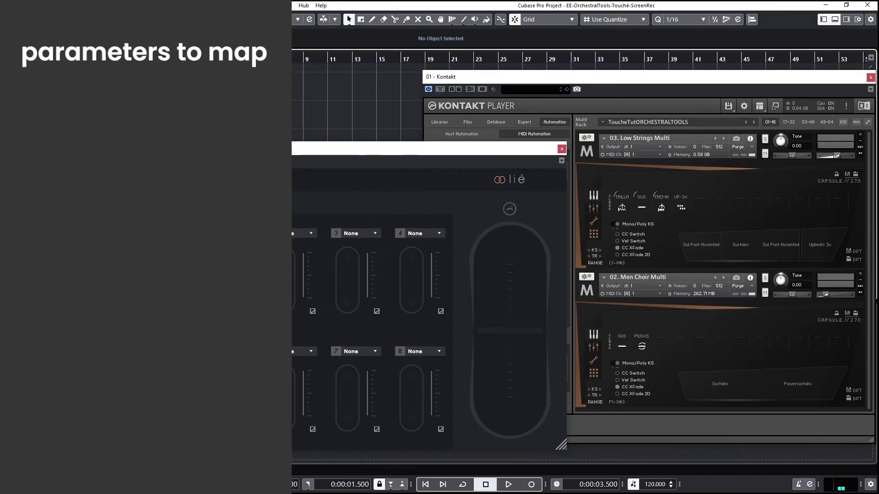
# Reposition the Kontakt window and assign CC 22 to Low Strings' MI - X Fade/Switch.
pyautogui.click(613, 79)
pyautogui.moveTo(613, 78); pyautogui.dragTo(573, 58)
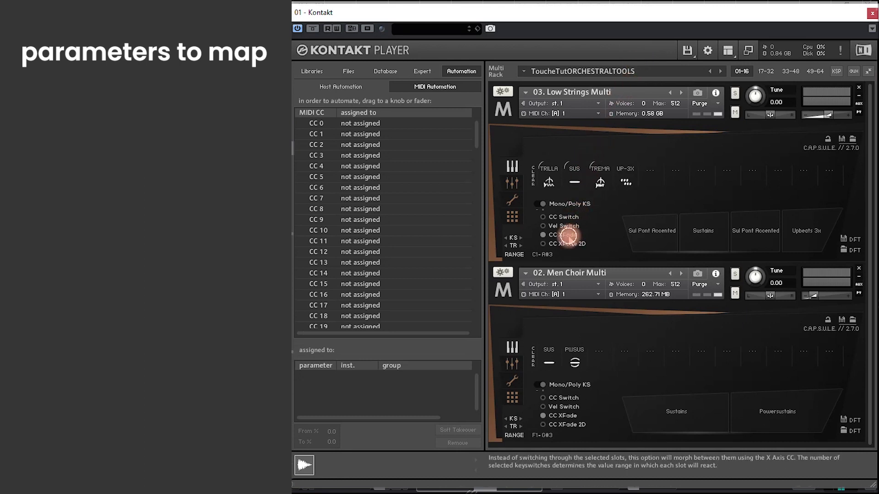
pyautogui.click(562, 235)
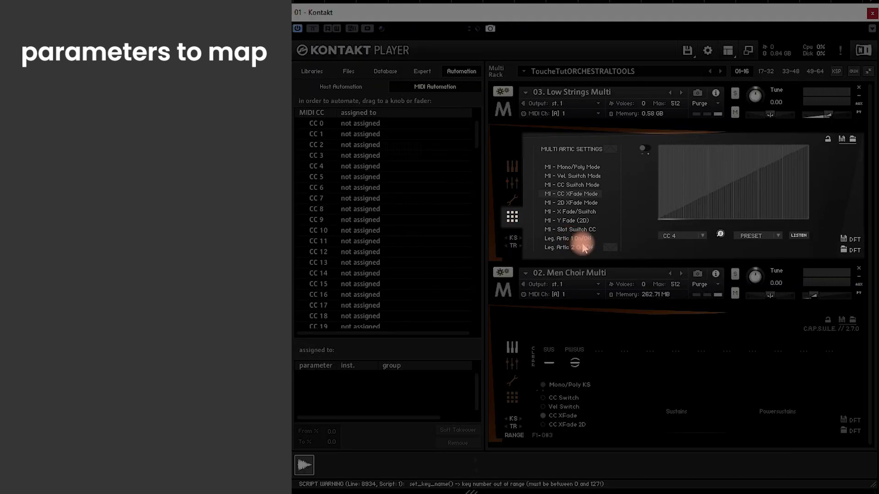
pyautogui.click(575, 212)
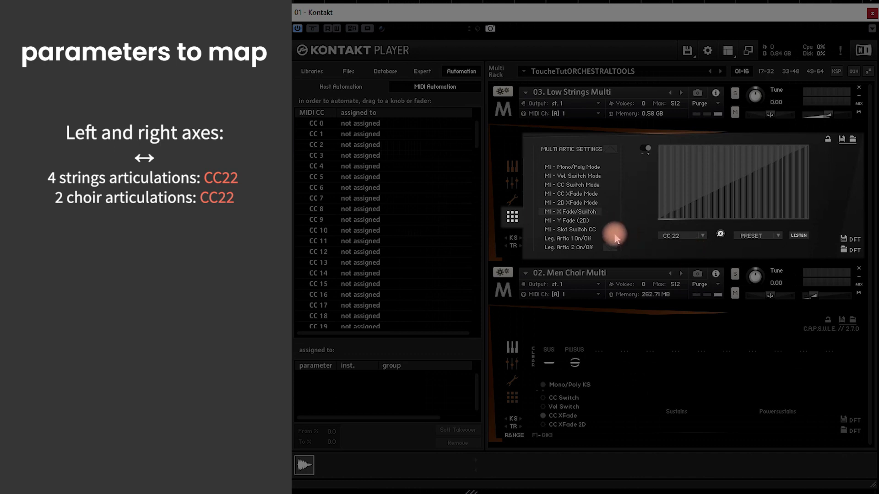
pyautogui.click(612, 249)
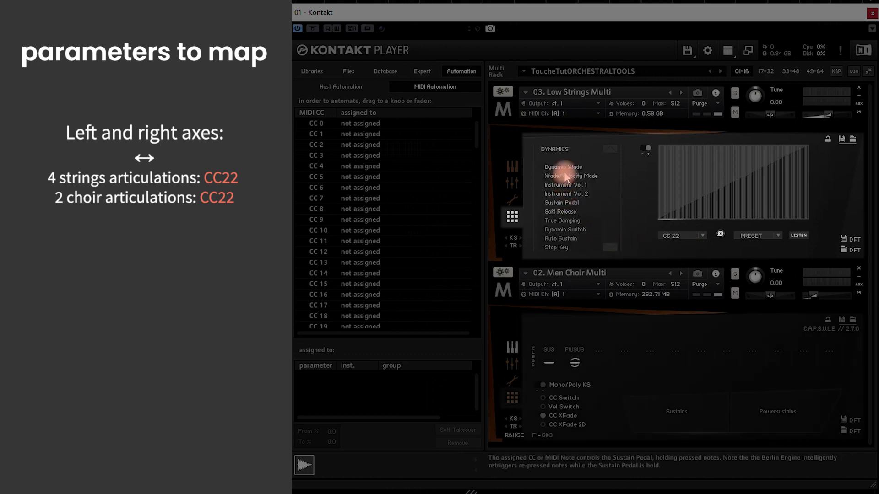
# Turn on Dynamic Xfade on CC 1 for the Low Strings and Men Choir multis.
pyautogui.click(594, 171)
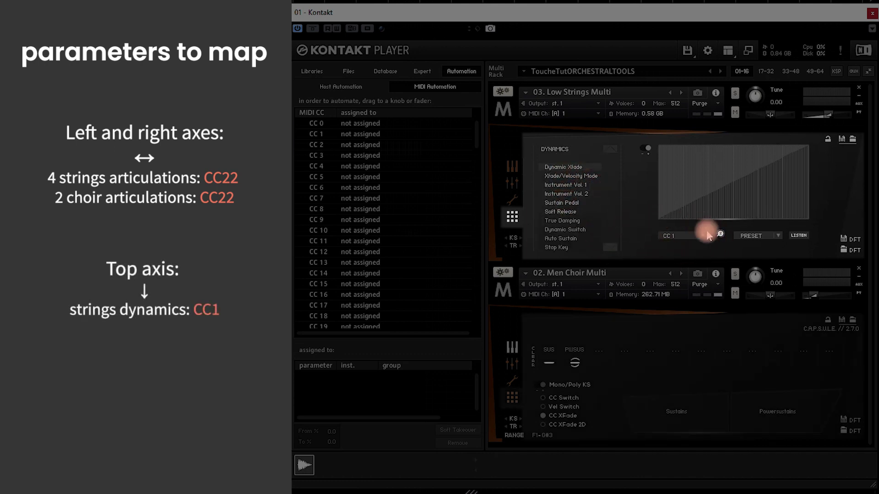
pyautogui.click(512, 397)
pyautogui.click(565, 347)
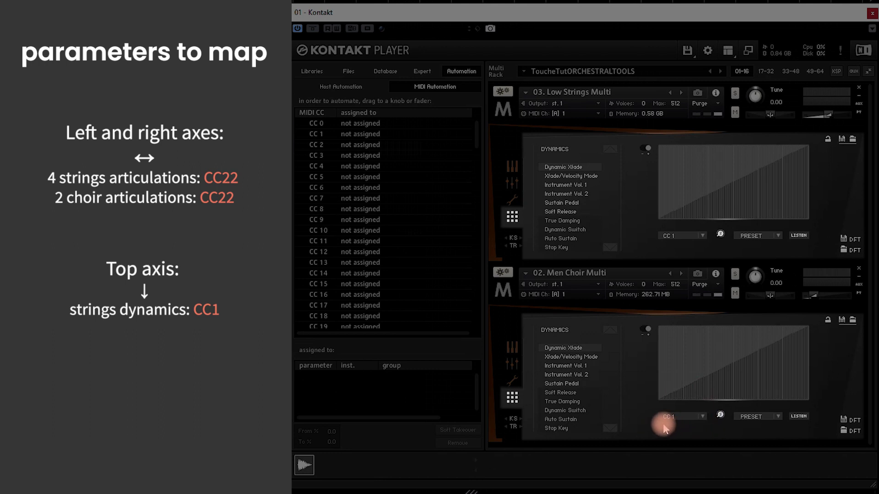
pyautogui.click(703, 420)
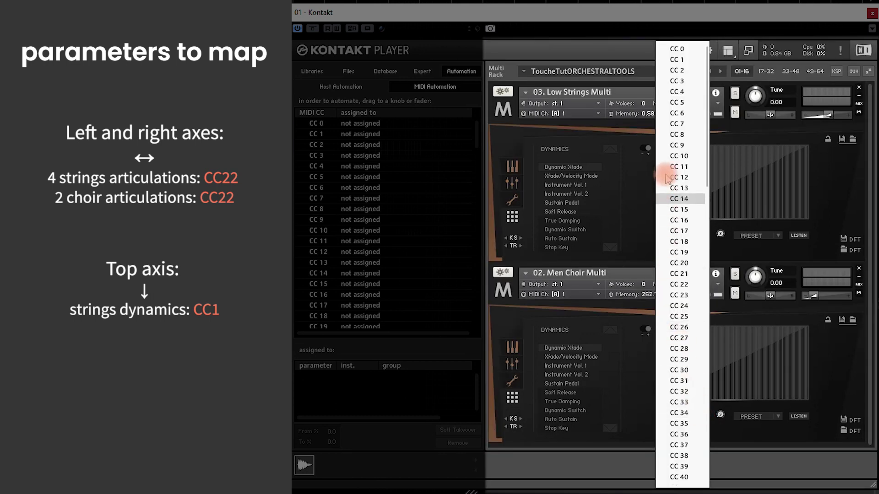
# Set the choir's Dynamic Xfade to CC 3 and its Instrument Vol. 1 to CC 4.
pyautogui.click(682, 82)
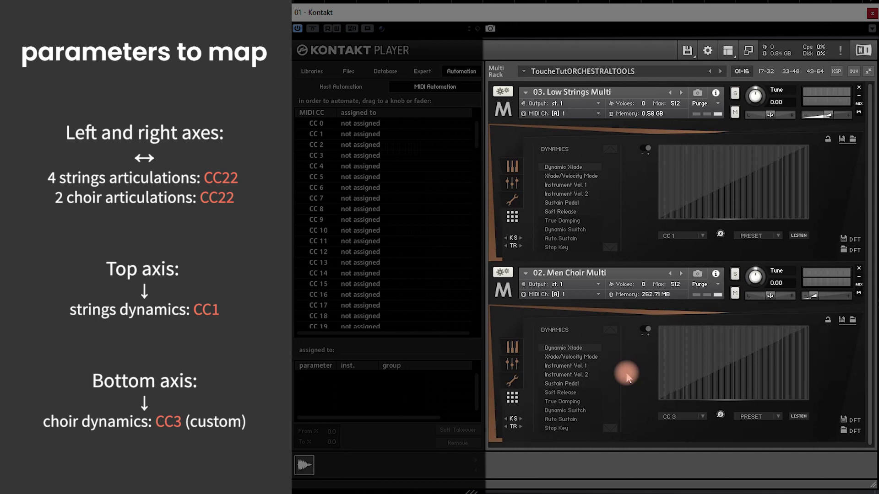
pyautogui.click(592, 366)
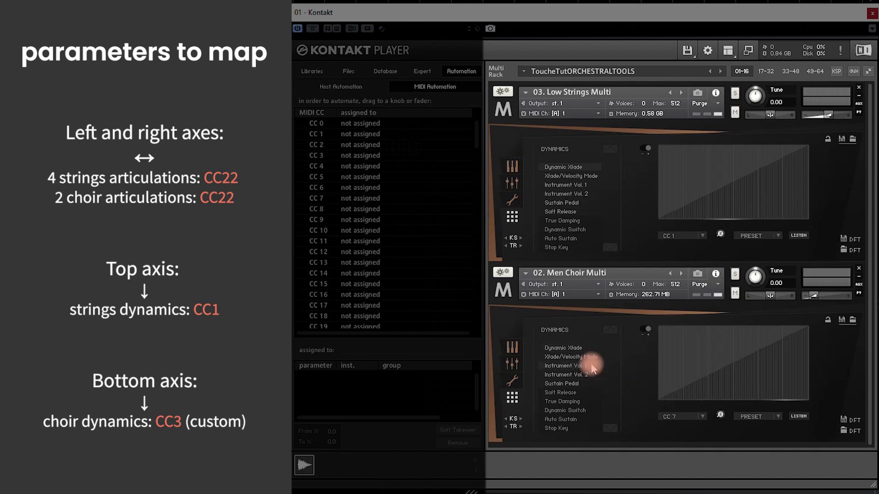
pyautogui.click(592, 184)
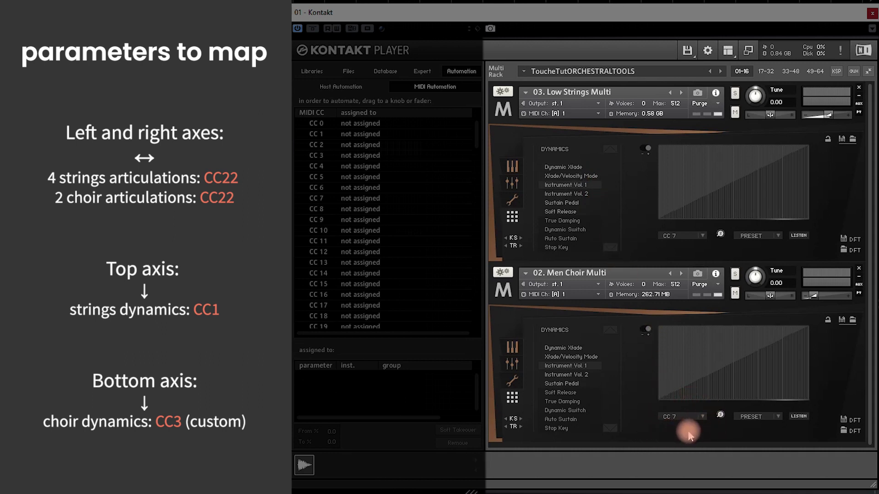
pyautogui.click(701, 416)
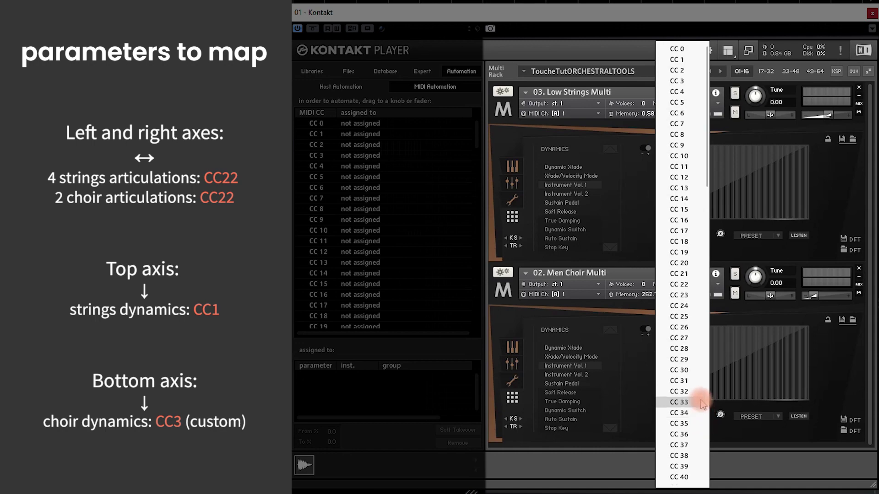
pyautogui.click(670, 92)
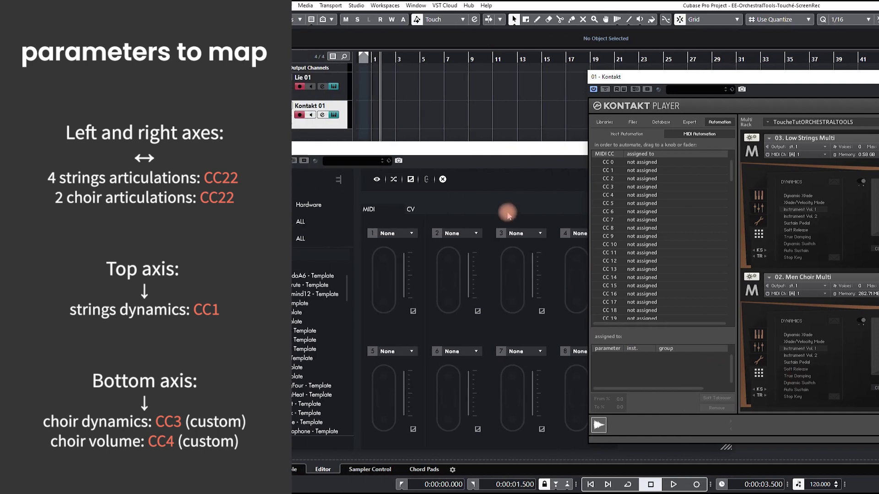
# Bring Lié in front of Kontakt and set slot 1 to send CC 1.
pyautogui.click(309, 151)
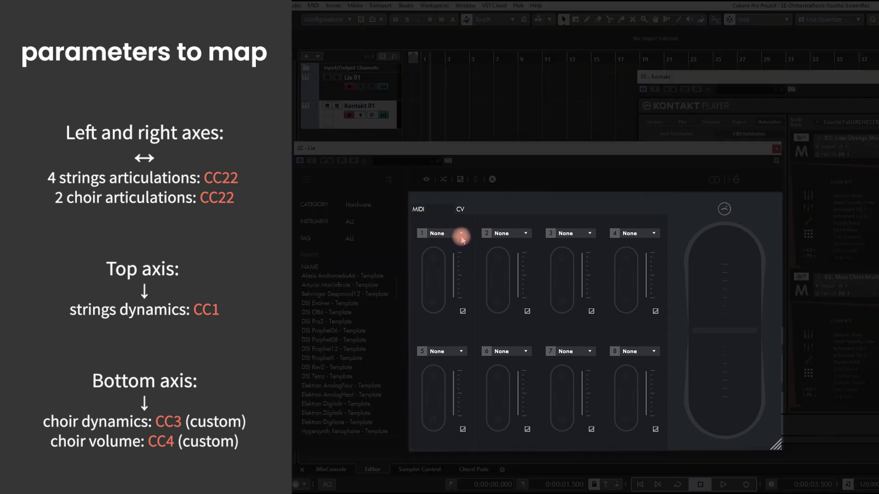
pyautogui.click(444, 234)
pyautogui.click(370, 153)
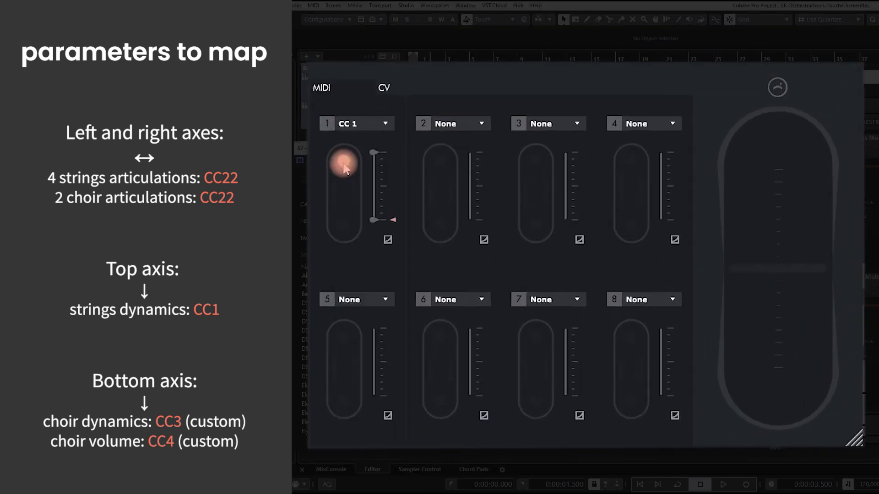
# Set Lié slot 2 to CC 3 and slot 3 to CC 4, raising CC 4's minimum.
pyautogui.click(471, 123)
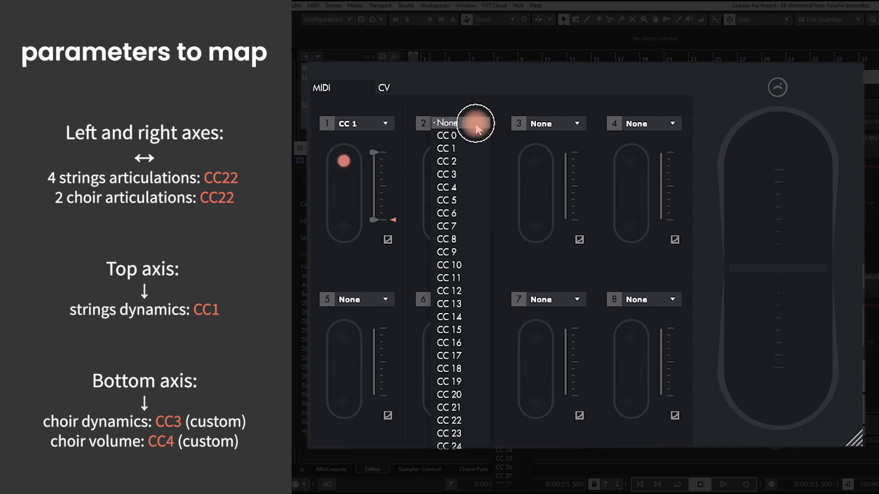
pyautogui.click(454, 175)
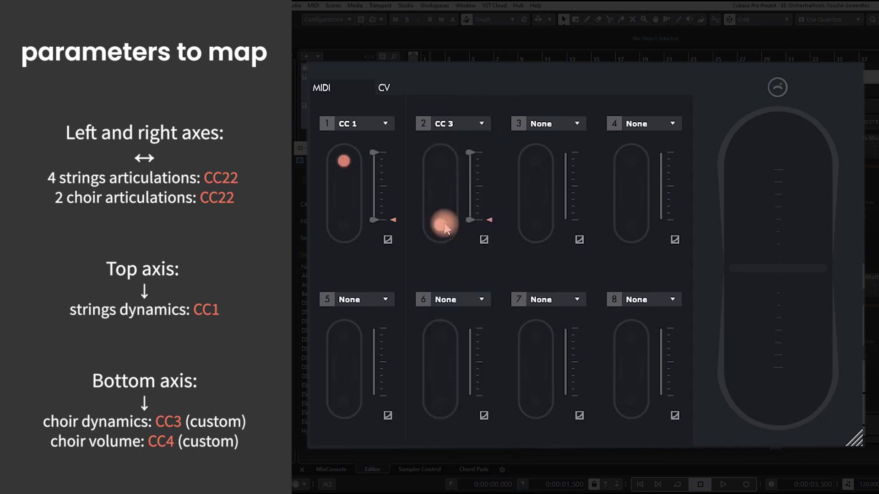
pyautogui.click(578, 123)
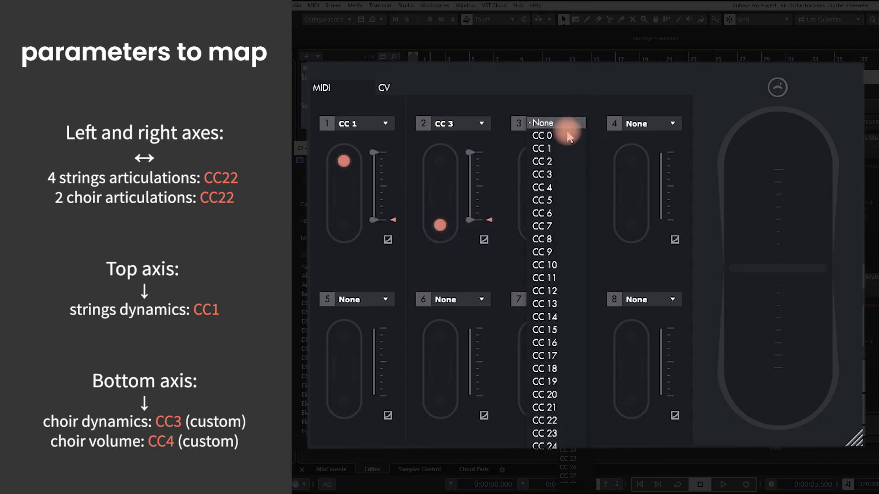
pyautogui.click(555, 187)
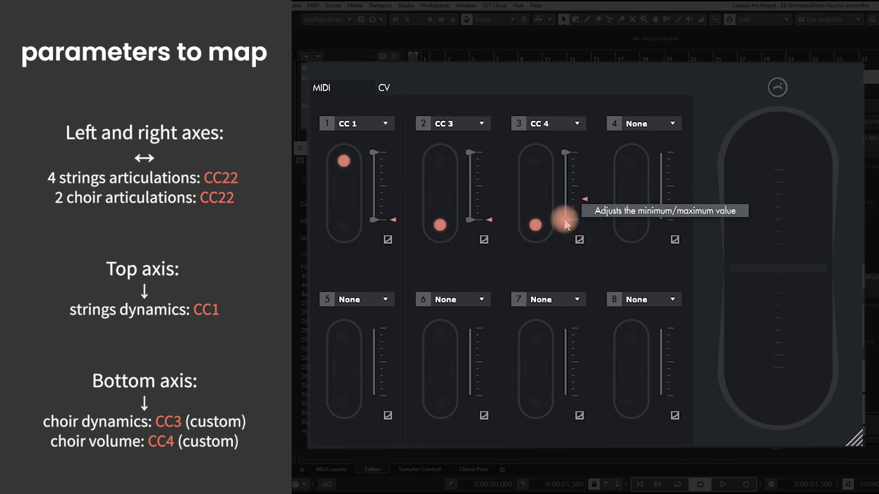
pyautogui.moveTo(565, 222); pyautogui.dragTo(572, 201)
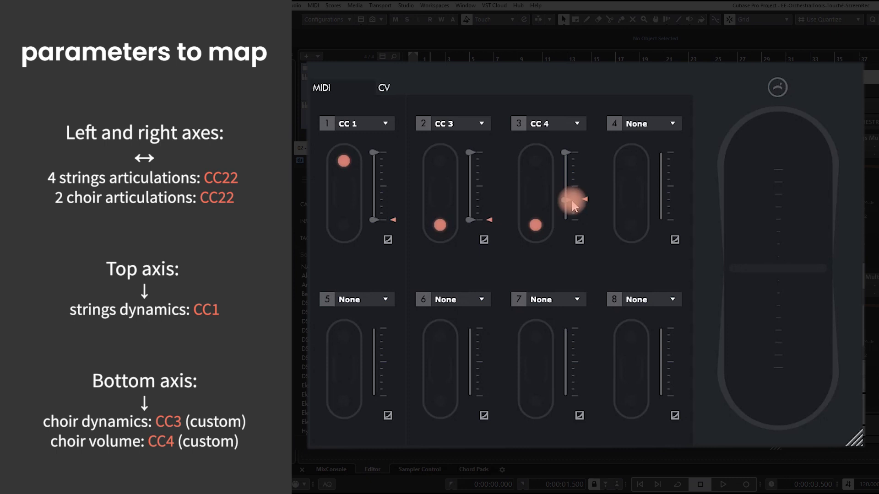
# Give slot 3's CC 4 a Logarithmic curve with bending -0.20 over its 37–127 range.
pyautogui.click(579, 240)
pyautogui.click(573, 197)
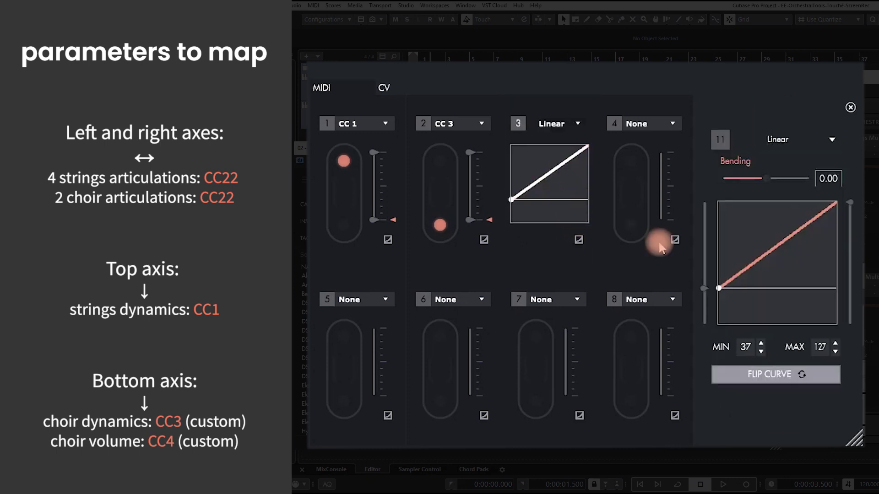
pyautogui.moveTo(772, 186); pyautogui.dragTo(759, 182)
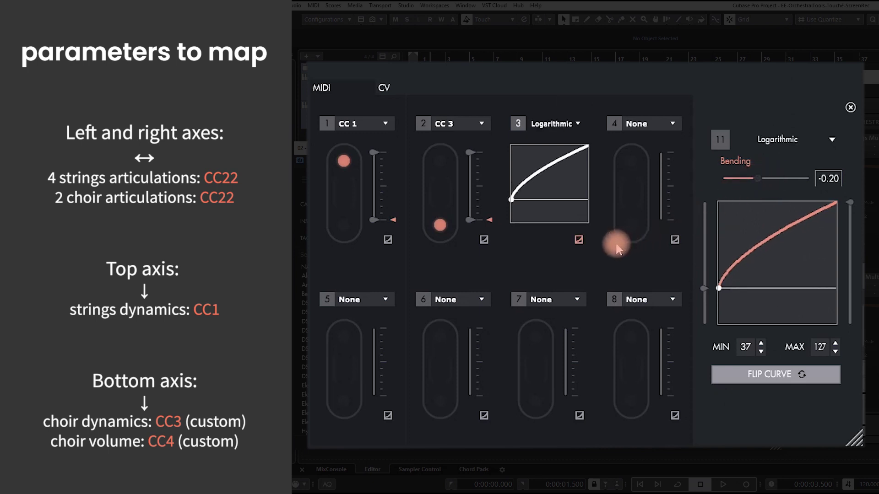
pyautogui.click(579, 240)
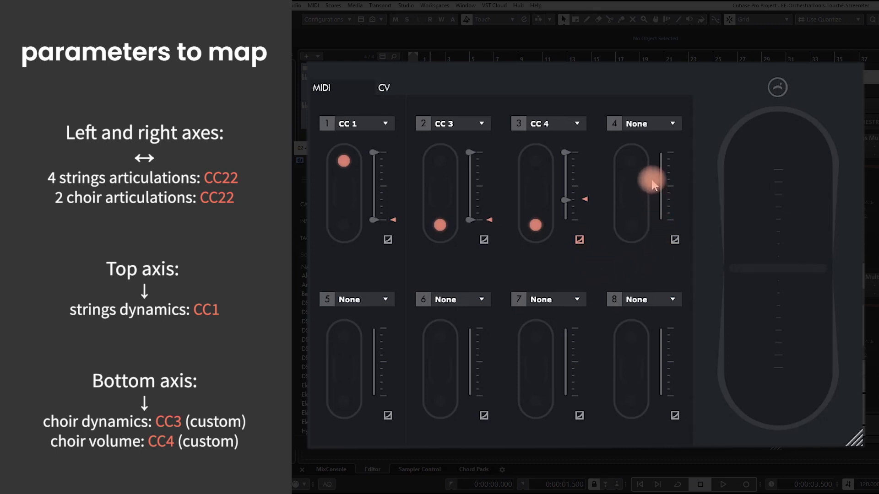
# Assign CC 22 to Lié slot 4 and draw a movement path on its pad.
pyautogui.click(670, 123)
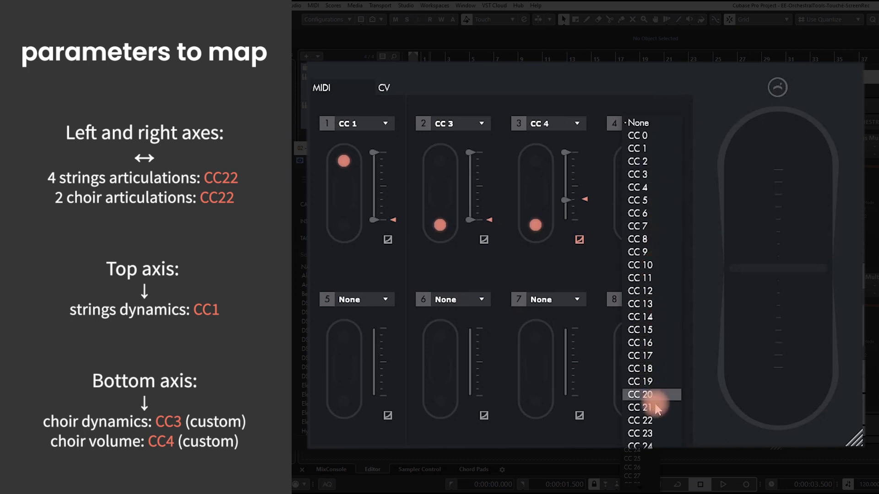
pyautogui.click(660, 420)
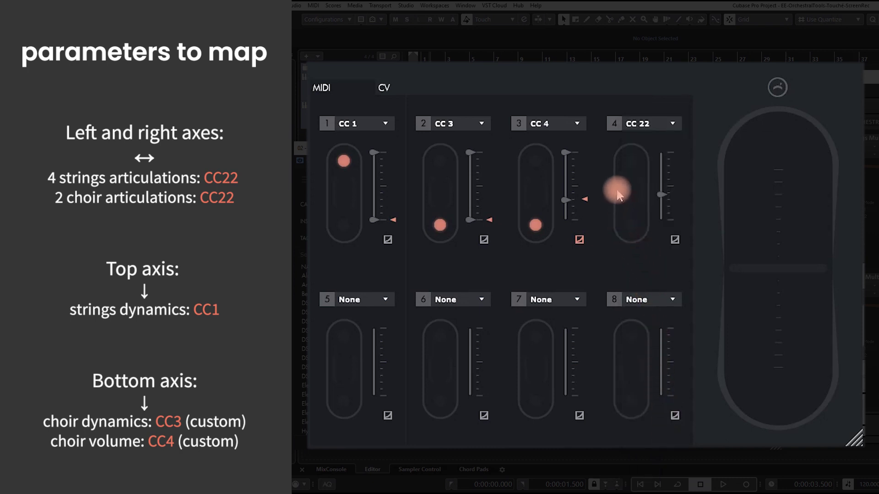
pyautogui.moveTo(654, 211)
pyautogui.mouseDown()
pyautogui.moveTo(619, 197)
pyautogui.moveTo(637, 201)
pyautogui.moveTo(639, 190)
pyautogui.moveTo(631, 192)
pyautogui.mouseUp()
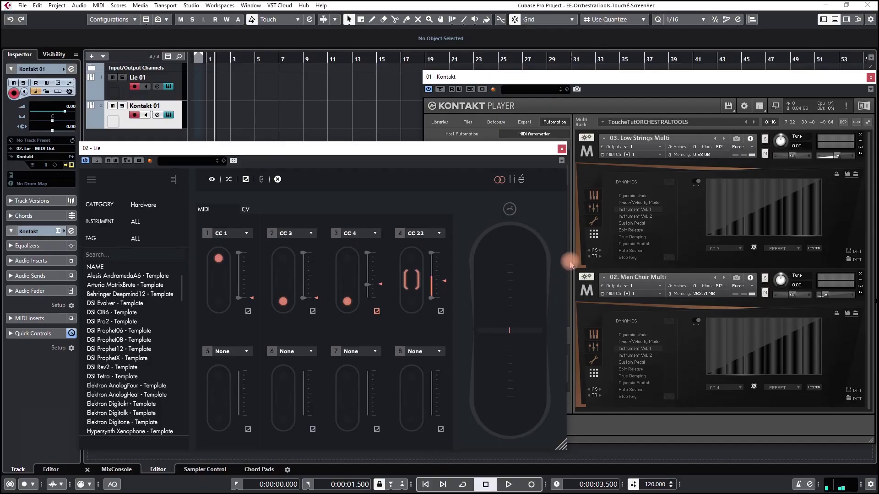
# Show both Kontakt multis' articulation pages, then open Lié's CC 22 curve editor.
pyautogui.click(593, 195)
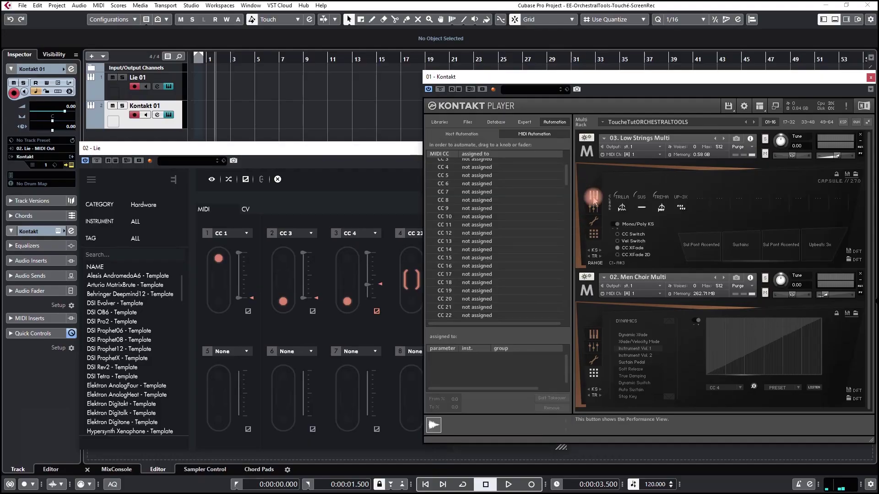
pyautogui.click(593, 334)
pyautogui.click(378, 149)
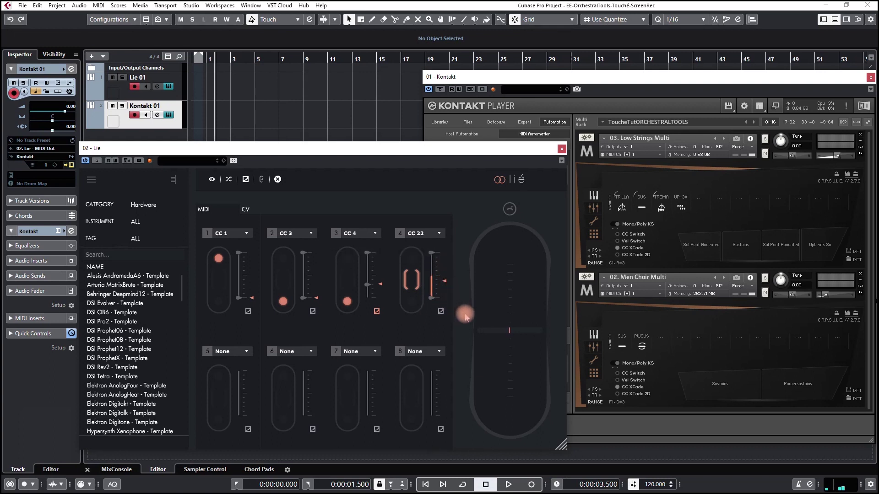
pyautogui.click(441, 311)
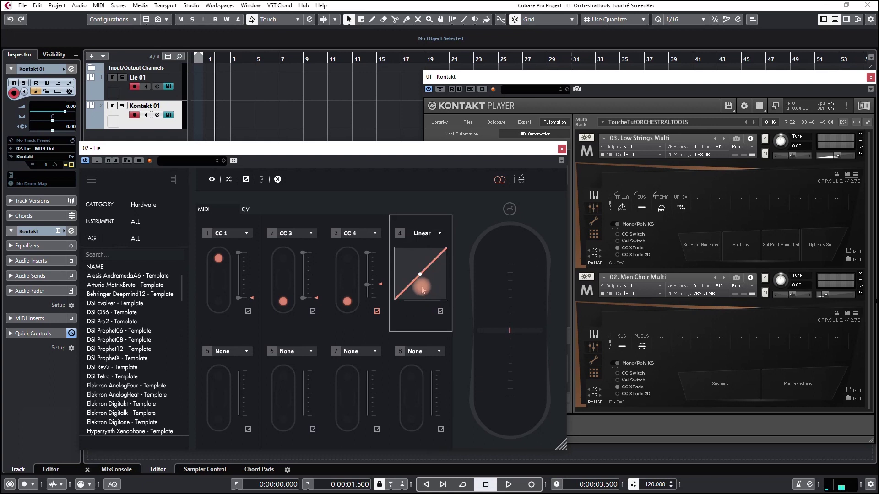
# Give slot 4's CC 22 response curve an exponential bend of 0.07.
pyautogui.click(433, 298)
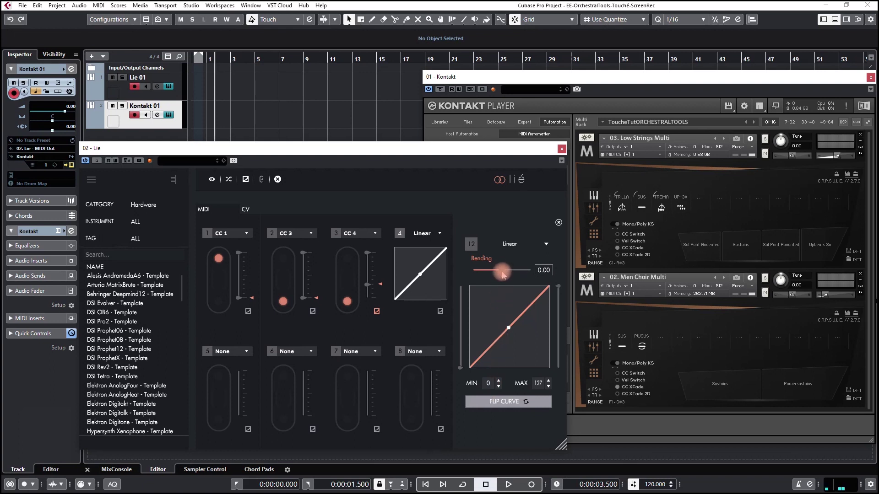
pyautogui.moveTo(502, 273)
pyautogui.mouseDown()
pyautogui.moveTo(494, 274)
pyautogui.moveTo(502, 274)
pyautogui.mouseUp()
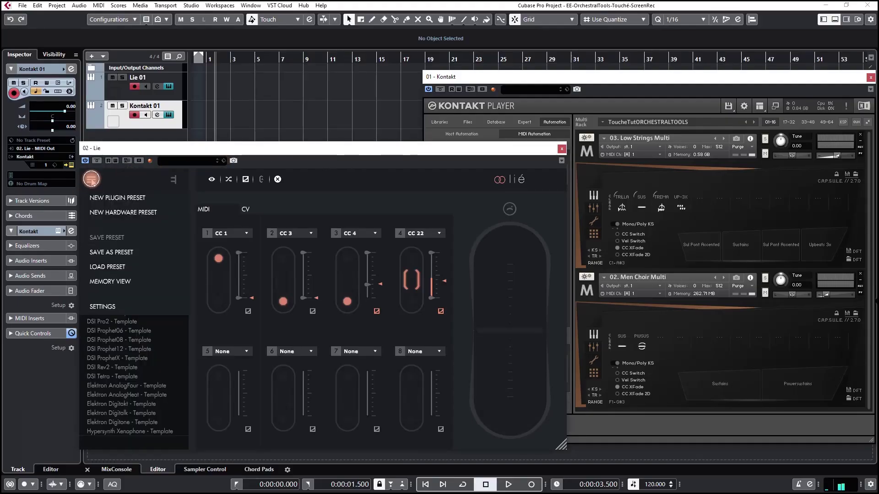
# Save the CC1/CC3/CC4/CC22 mapping as a new Lié preset, then show the Memory View.
pyautogui.click(123, 253)
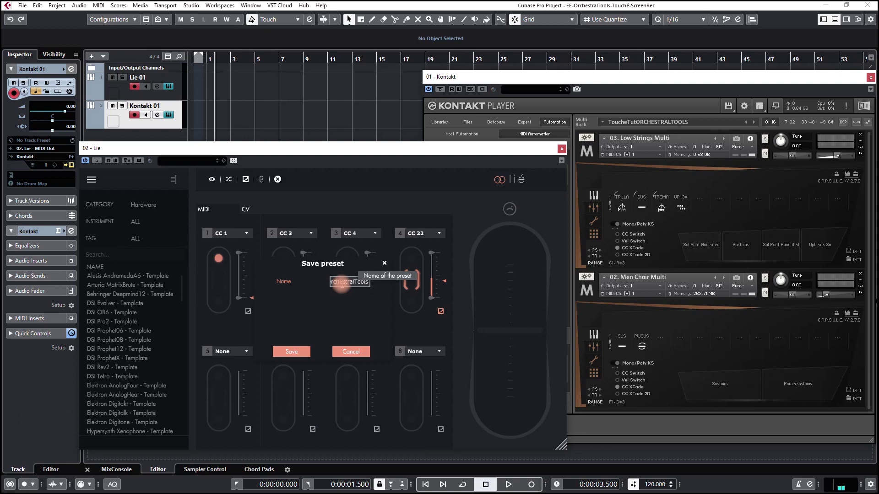
pyautogui.click(291, 351)
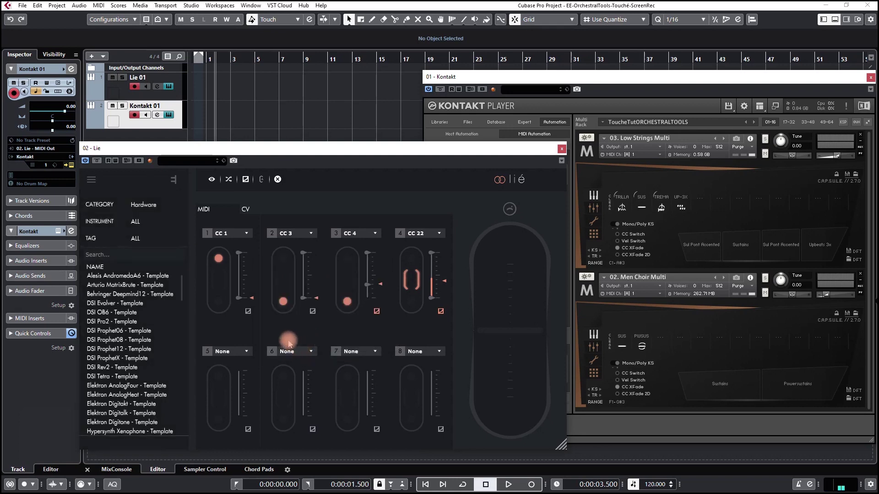
pyautogui.click(91, 180)
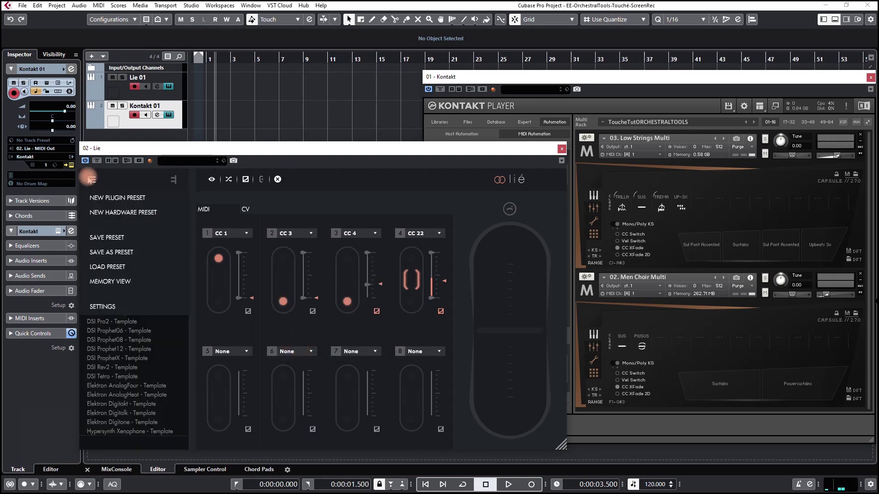
pyautogui.click(112, 284)
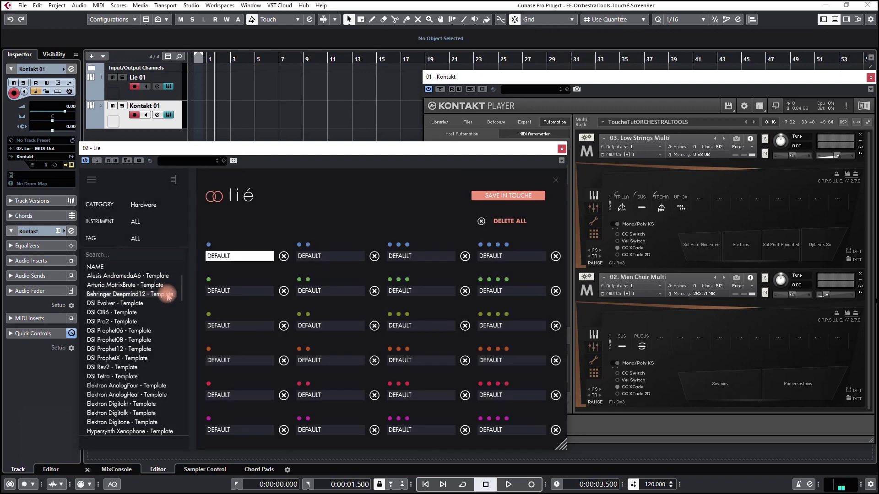